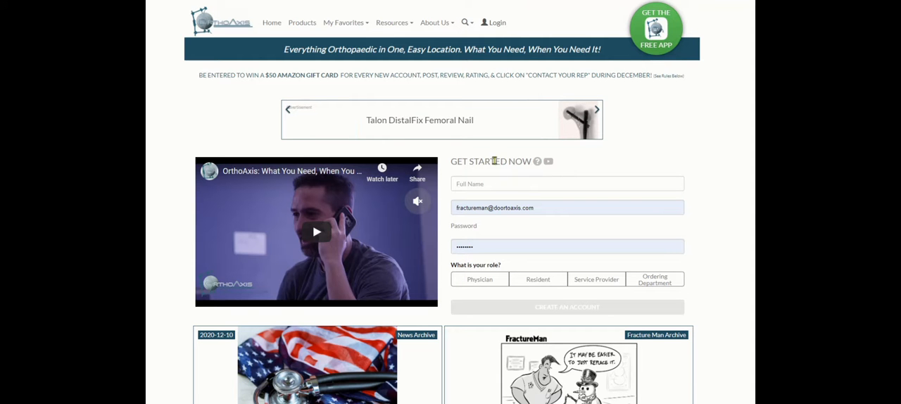
# Log in to the OrthoAxis website with the prefilled account e-mail and password.
pyautogui.click(498, 23)
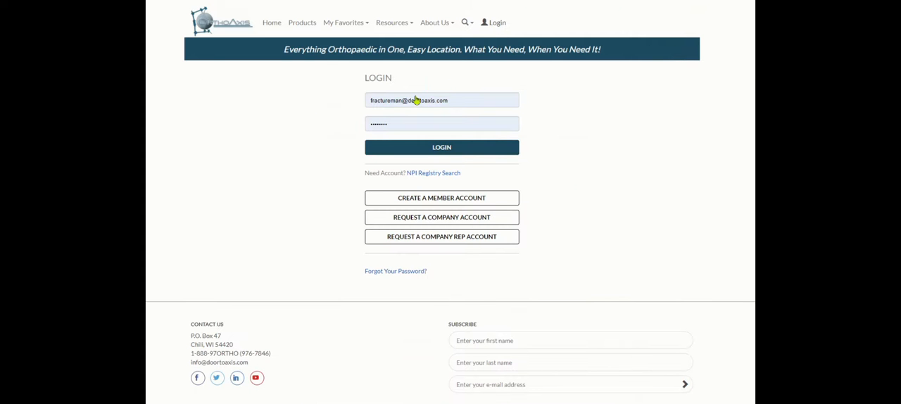
pyautogui.click(417, 147)
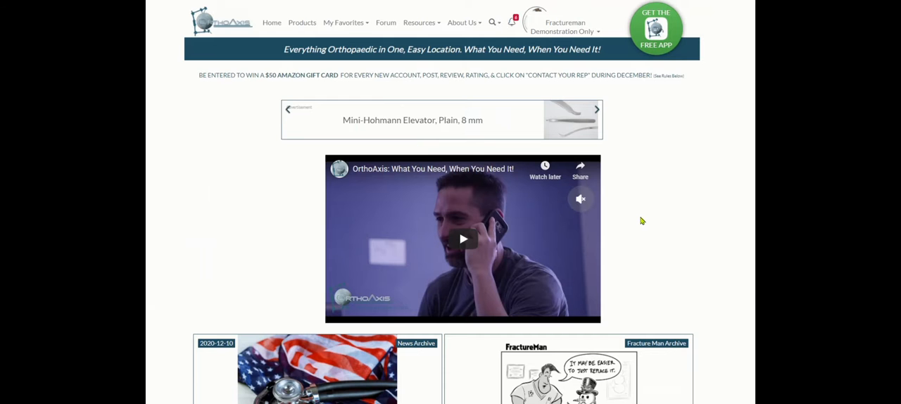
# Go to the site's forum and open the ZZZ Test Forum from the board index.
pyautogui.scroll(-1, 641, 220)
pyautogui.scroll(-1, 641, 220)
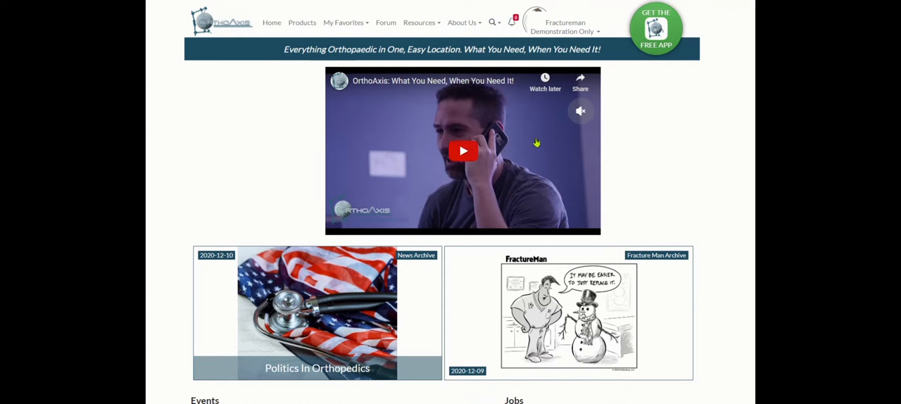
pyautogui.click(387, 26)
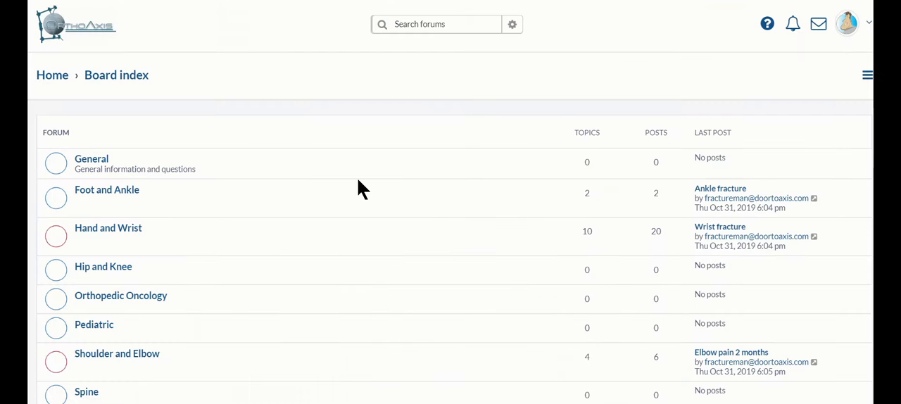
pyautogui.scroll(-3, 359, 180)
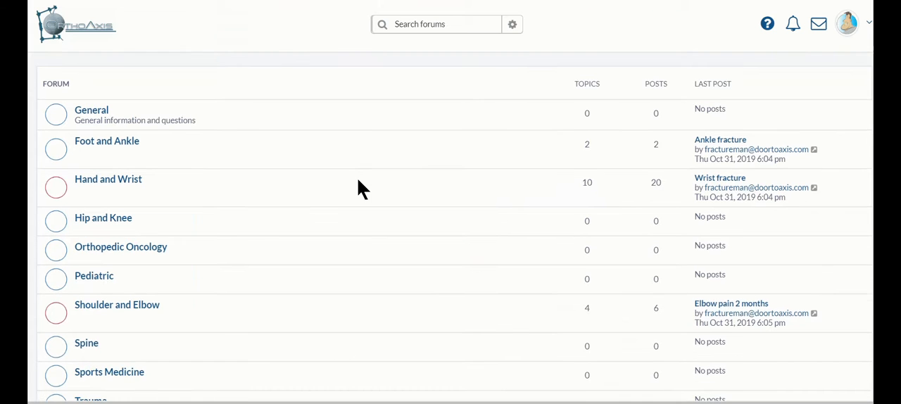
pyautogui.scroll(-3, 358, 180)
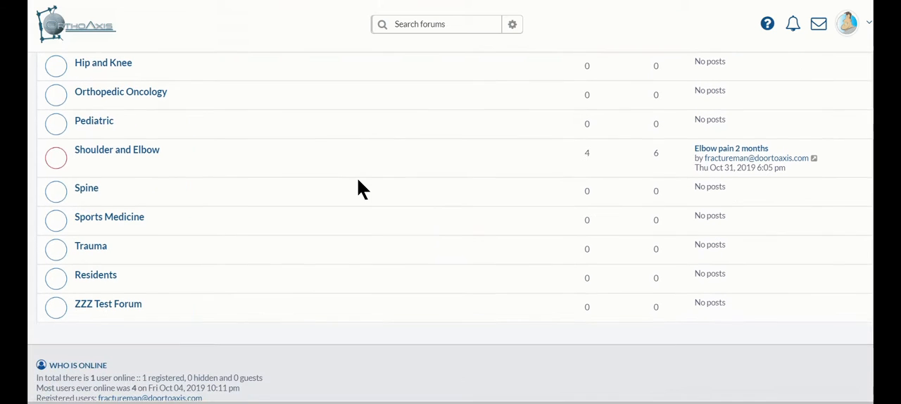
pyautogui.click(127, 309)
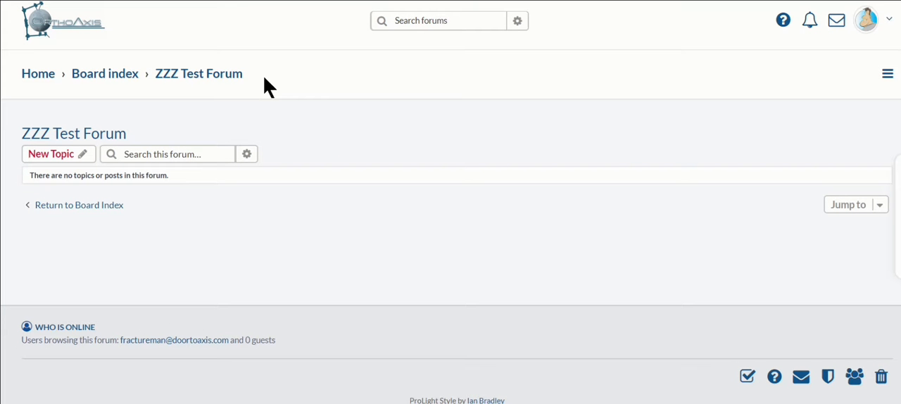
# Start a new topic in the ZZZ Test Forum with the subject "hgjhgjhgjhg".
pyautogui.click(85, 156)
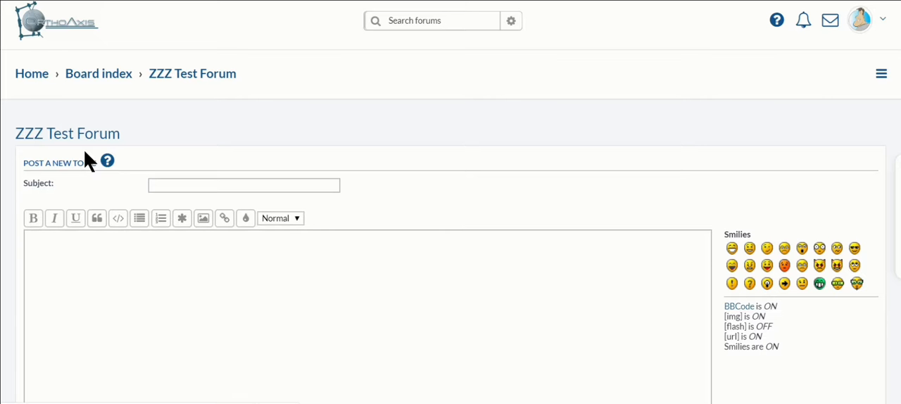
pyautogui.click(164, 184)
pyautogui.click(165, 184)
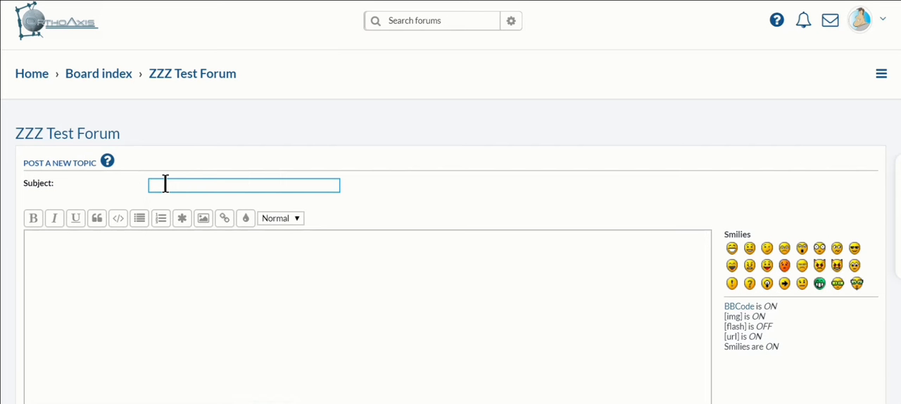
pyautogui.write('hgjhgjhgjhg')
# Paste the copied "Sed ut perspiciatis" placeholder paragraph into the topic's message body.
pyautogui.click(41, 253)
pyautogui.click(41, 253)
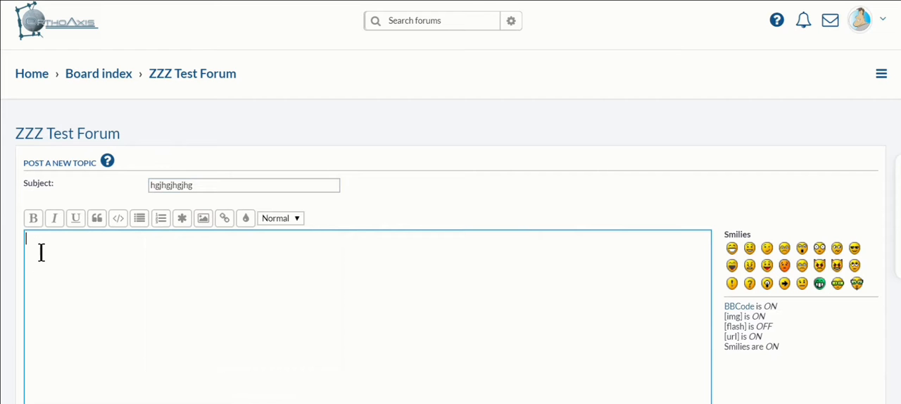
pyautogui.write('"Sed ut perspiciatis unde omnis iste natus error sit voluptatem accusantium doloremque laudantium, totam rem aperiam, eaque ipsa quae ab illo inventore veritatis et quasi architecto beatae vitae dicta sunt explicabo. Nemo enim ipsam voluptatem quia voluptas sit aspernatur aut odit aut fugit, sed quia consequuntur magni dolores eos qui ratione voluptatem sequi nesciunt. Neque porro quisquam est, qui dolorem ipsum quia dolor sit amet, consectetur, adipisci velit, sed quia non numquam eius modi tempora incidunt ut labore et dolore magnam aliquam quaerat voluptatem. Ut enim ad minima veniam, quis nostrum exercitationem ullam corporis suscipit laboriosam, nisi ut aliquid ex ea commodi consequatur? Quis autem vel eum iure reprehenderit qui in ea voluptate velit esse quam nihil molestiae consequatur, vel illum qui dolorem eum fugiat quo voluptas nulla pariatur?"')
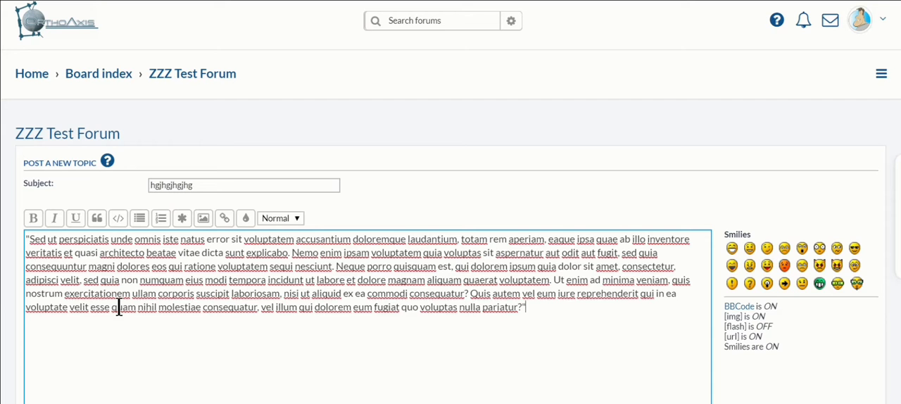
# Enable notification for the new topic when a reply is posted.
pyautogui.scroll(-5, 125, 310)
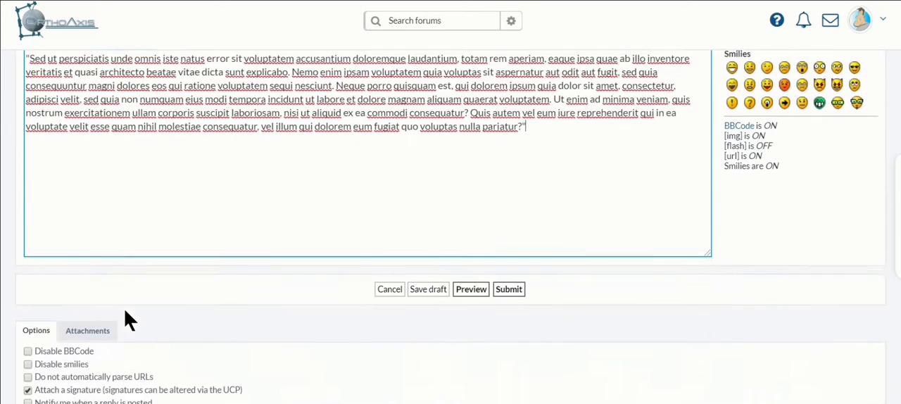
pyautogui.scroll(-2, 125, 318)
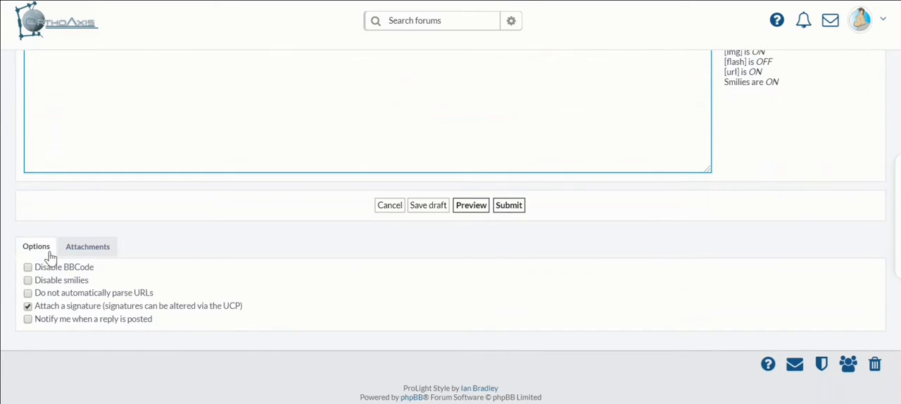
pyautogui.click(28, 320)
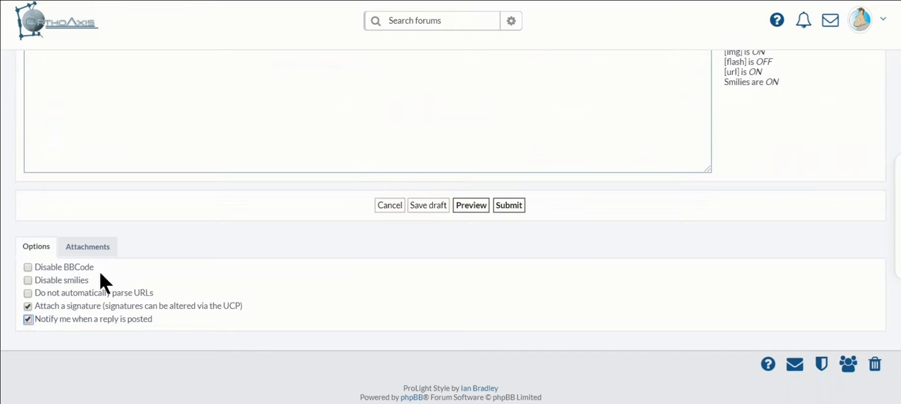
# Attach the image file "Fman 8 hr surgery copy-01" to the topic through the file chooser.
pyautogui.click(101, 251)
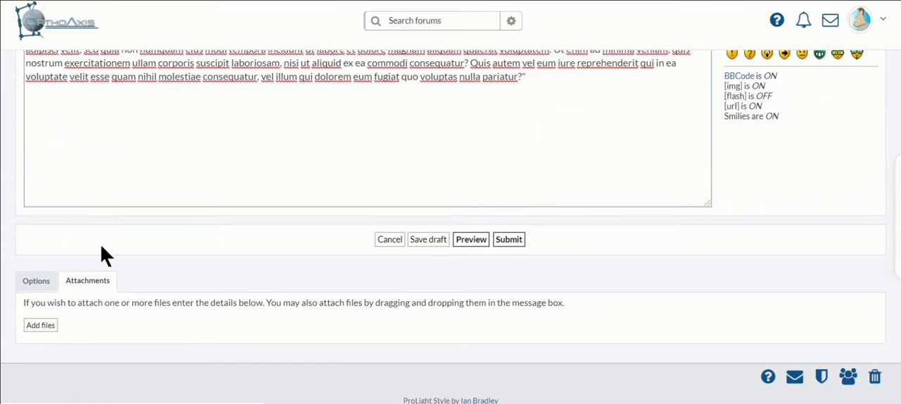
pyautogui.click(50, 330)
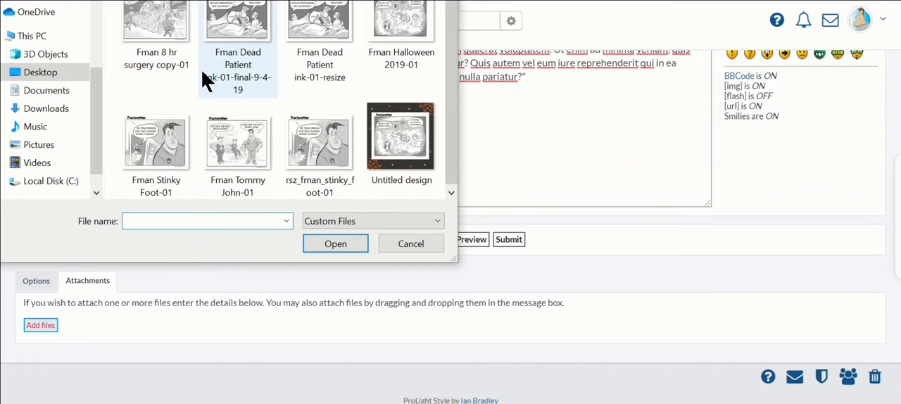
pyautogui.click(181, 37)
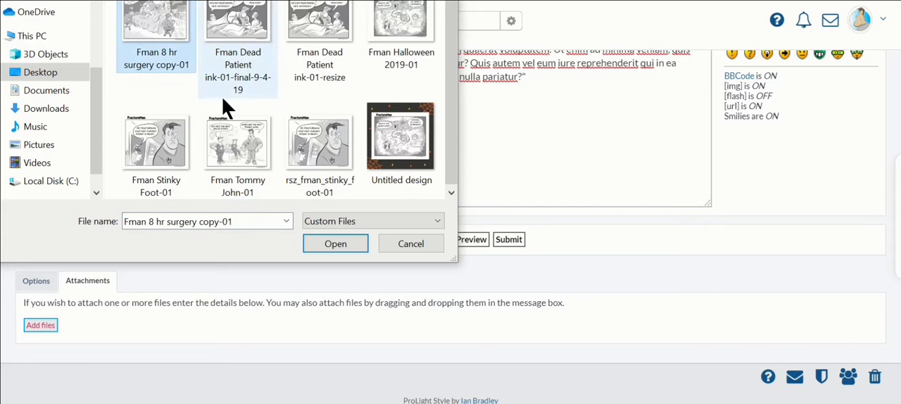
pyautogui.click(326, 244)
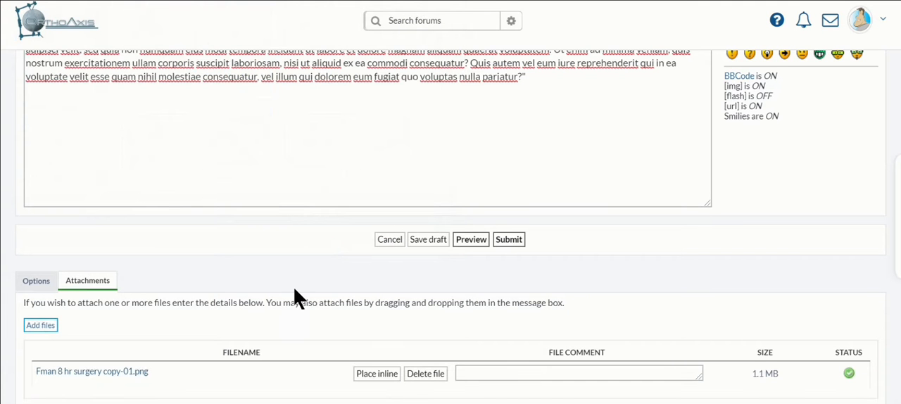
pyautogui.scroll(-2, 295, 299)
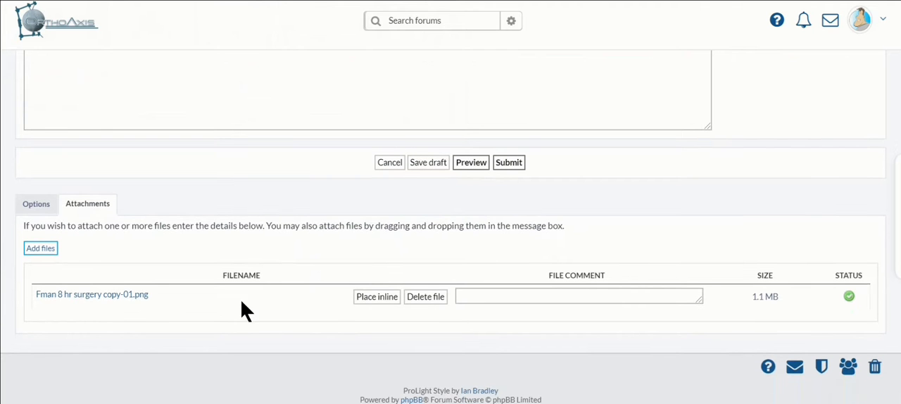
pyautogui.click(144, 302)
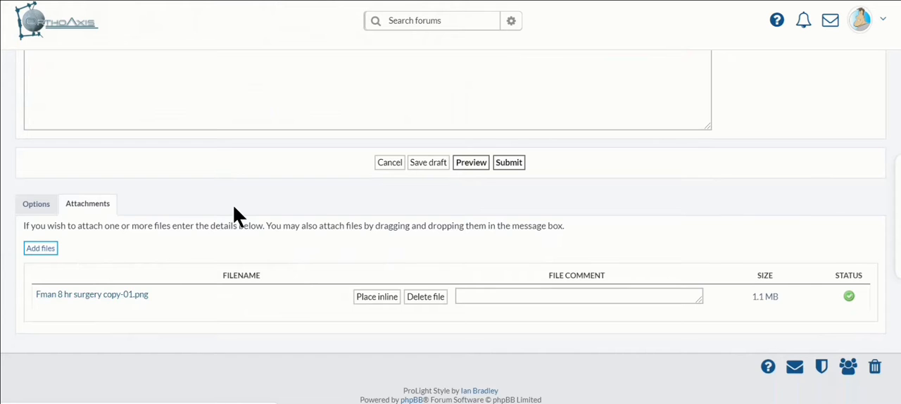
# Attach "Fman full title master-01" by dropping it from the OrthoAxis Images folder in File Explorer onto the message box.
pyautogui.scroll(2, 236, 211)
pyautogui.scroll(1, 233, 207)
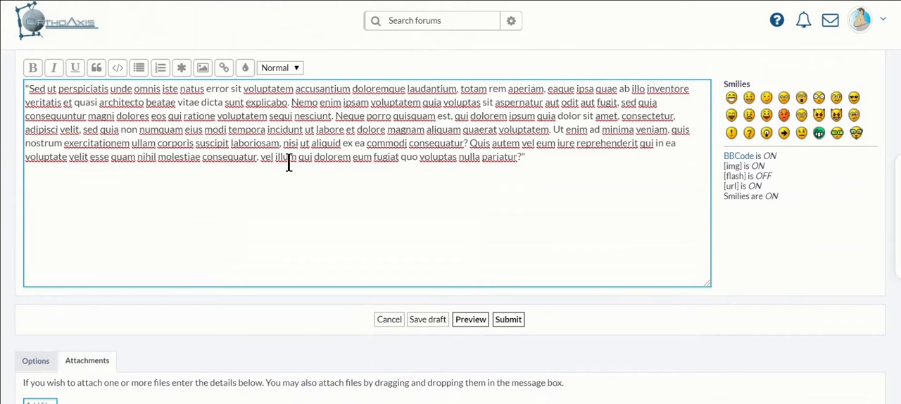
pyautogui.click(320, 403)
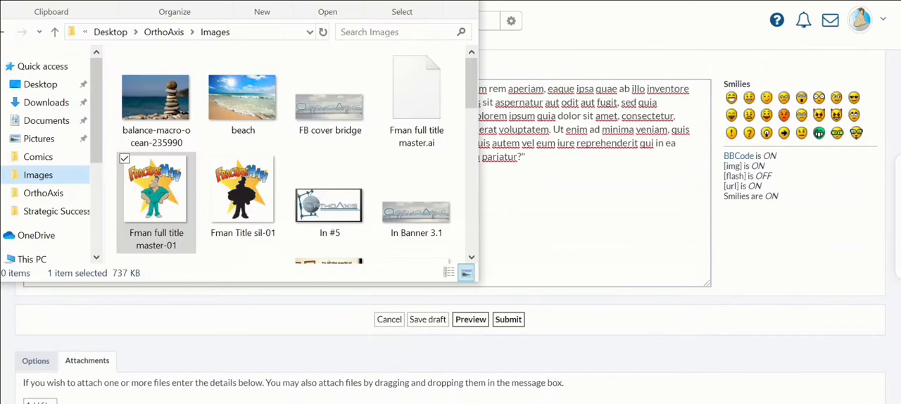
pyautogui.click(167, 203)
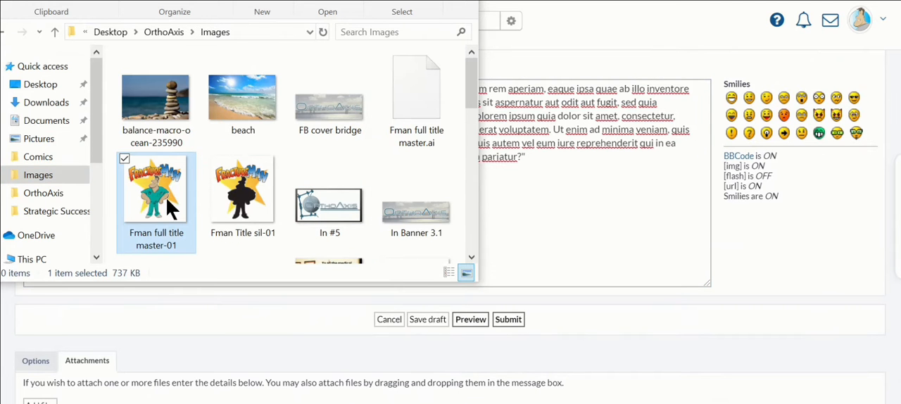
pyautogui.moveTo(152, 190); pyautogui.dragTo(587, 262)
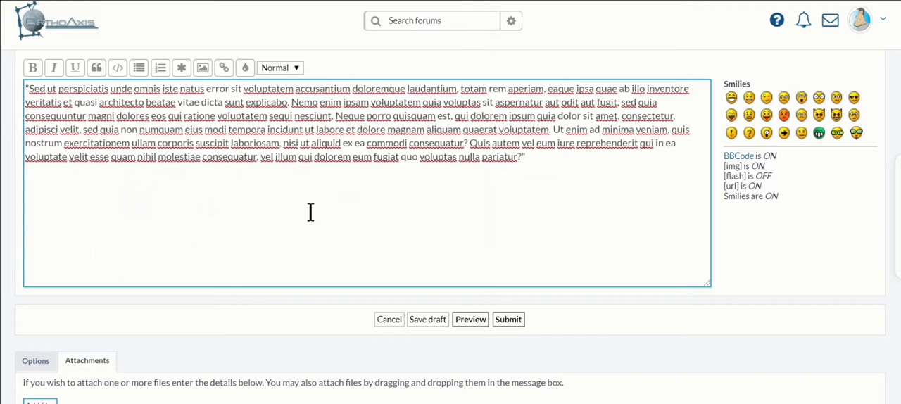
pyautogui.scroll(-2, 311, 212)
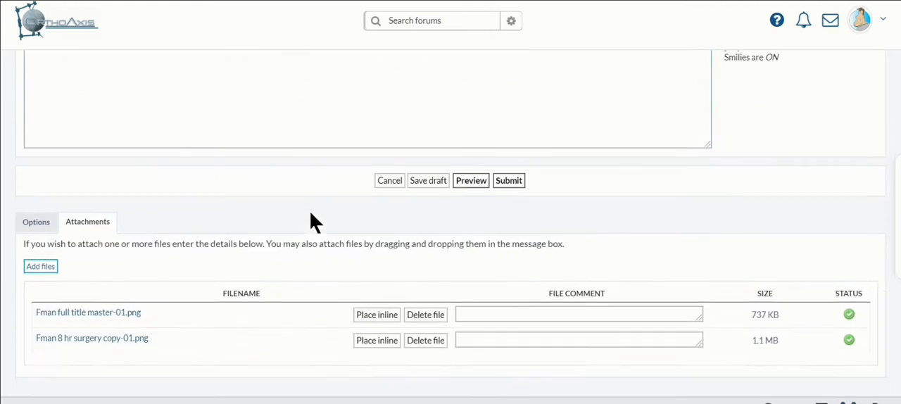
pyautogui.scroll(-1, 310, 221)
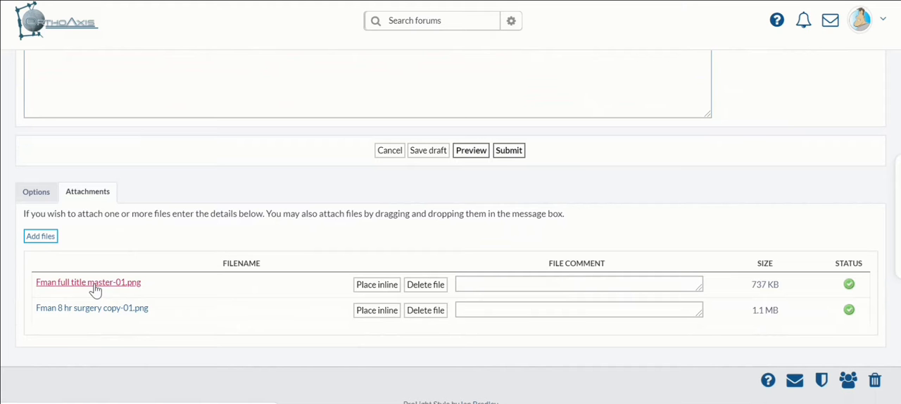
# Place the attachment Fman full title master-01.png inline in the message, directly after "voluptatem sequi nesciunt.".
pyautogui.scroll(2, 181, 295)
pyautogui.scroll(1, 182, 295)
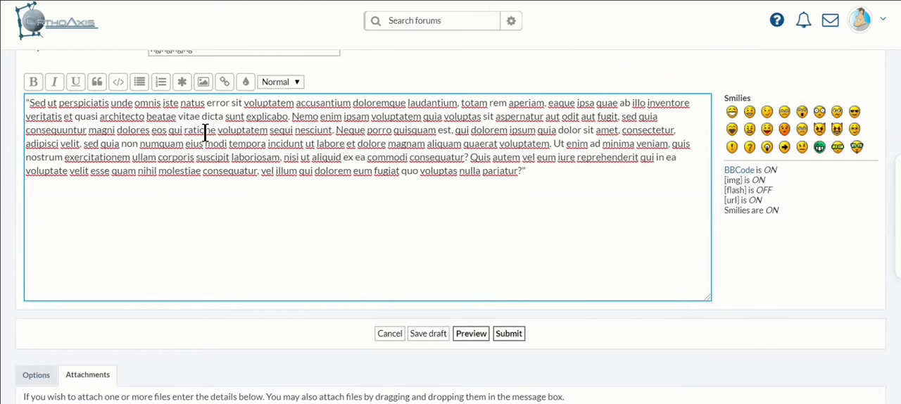
pyautogui.scroll(-3, 229, 236)
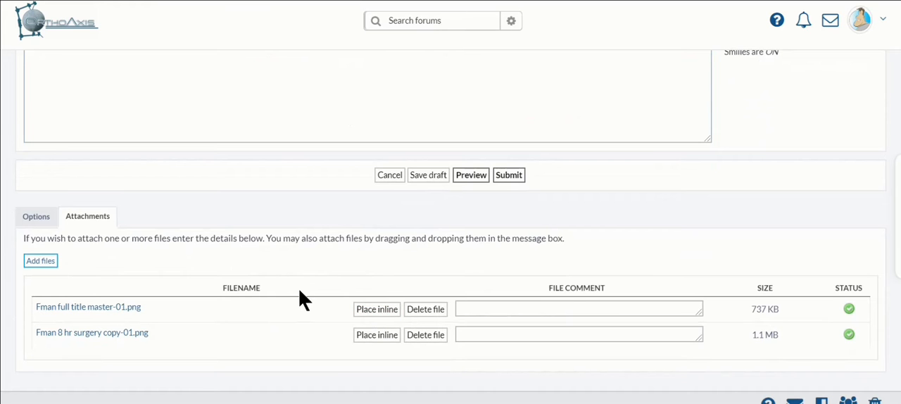
pyautogui.scroll(4, 276, 280)
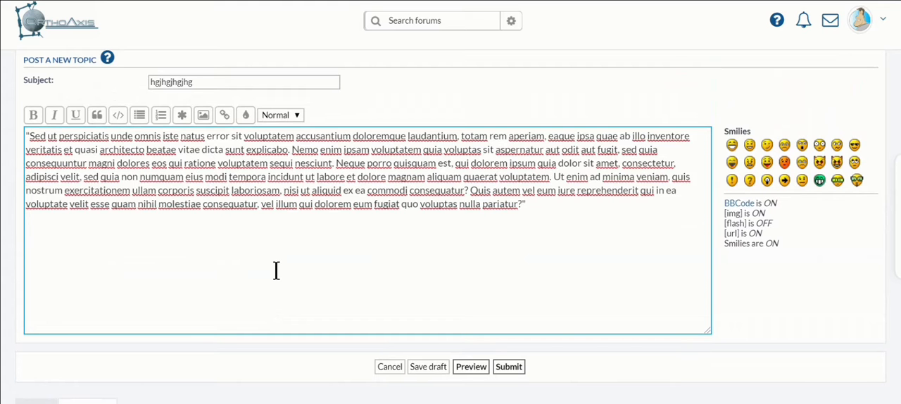
pyautogui.click(333, 163)
pyautogui.scroll(-3, 317, 267)
pyautogui.scroll(-4, 317, 266)
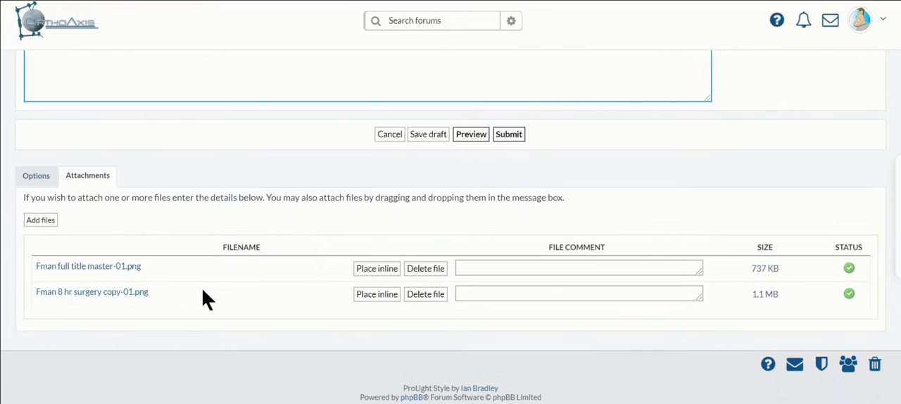
pyautogui.click(369, 275)
pyautogui.click(369, 275)
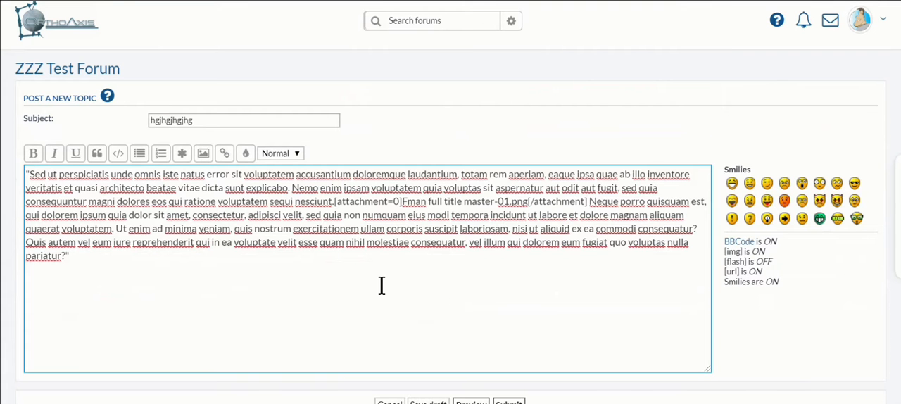
# Preview the new topic and examine how the inline image appears within the message text.
pyautogui.scroll(-1, 382, 286)
pyautogui.scroll(-1, 382, 286)
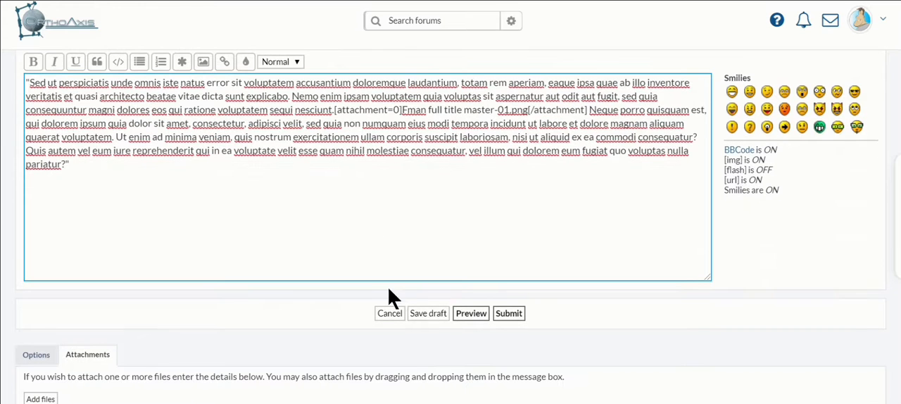
pyautogui.click(470, 321)
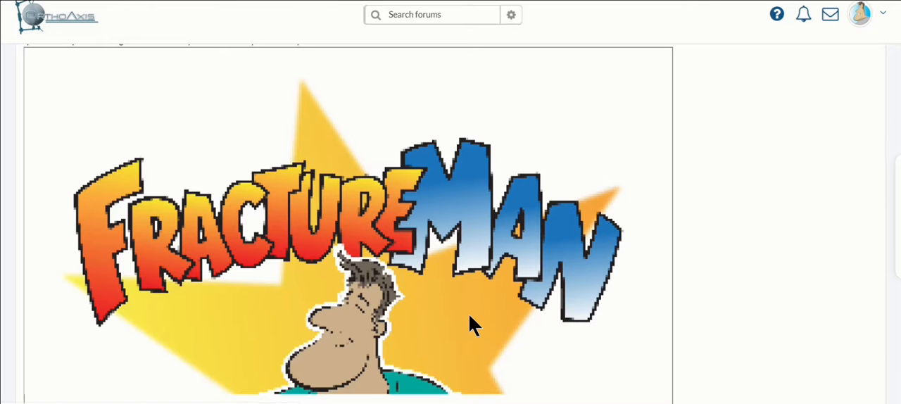
pyautogui.scroll(1, 469, 315)
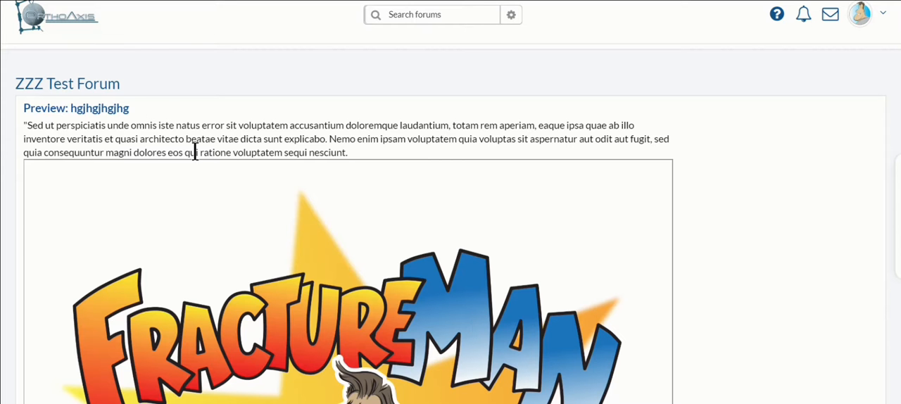
pyautogui.scroll(-6, 365, 294)
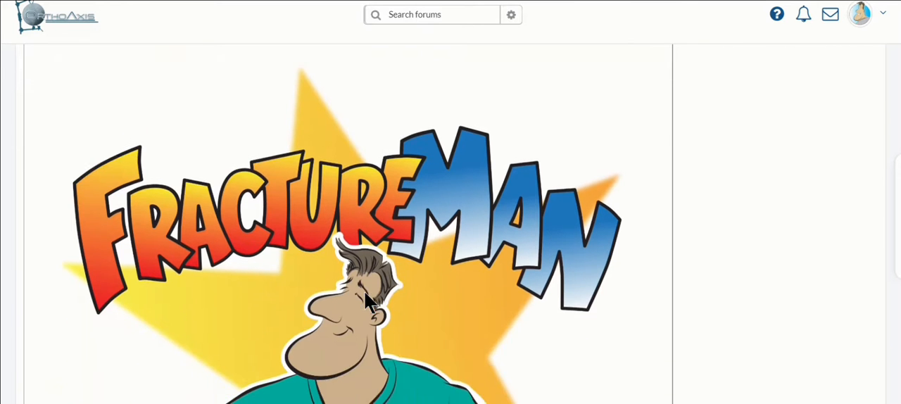
# Examine the rest of the preview, covering the inline image, the message text and the attached Fman 8 hr surgery copy-01.png.
pyautogui.scroll(-4, 364, 294)
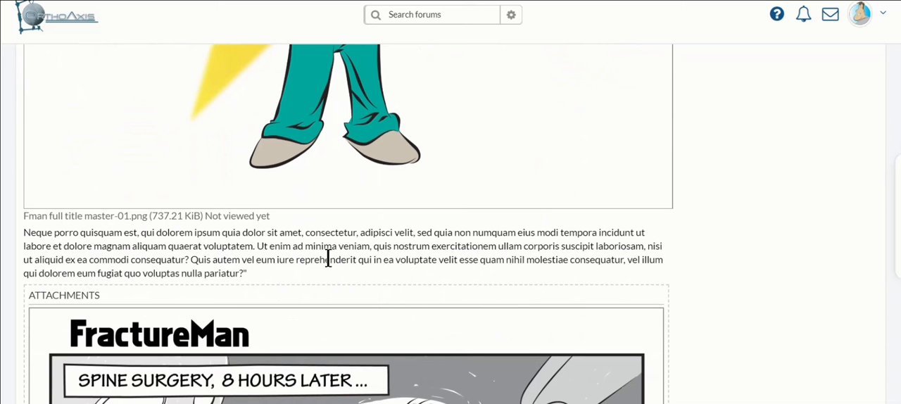
pyautogui.scroll(-6, 327, 259)
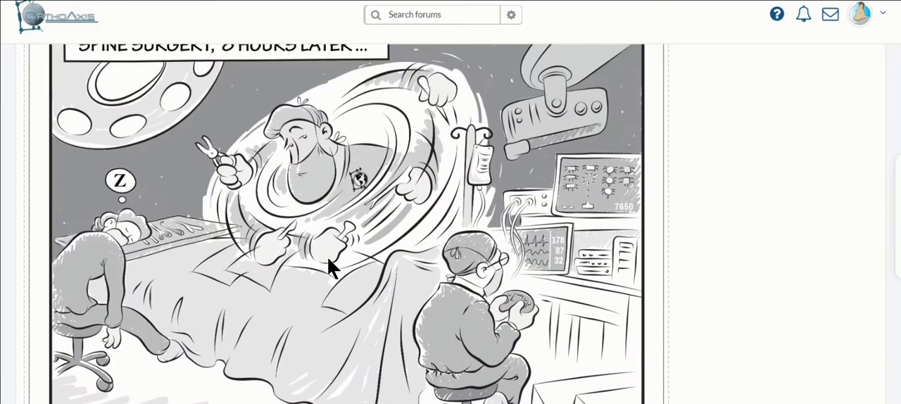
pyautogui.scroll(-1, 327, 258)
pyautogui.scroll(2, 328, 258)
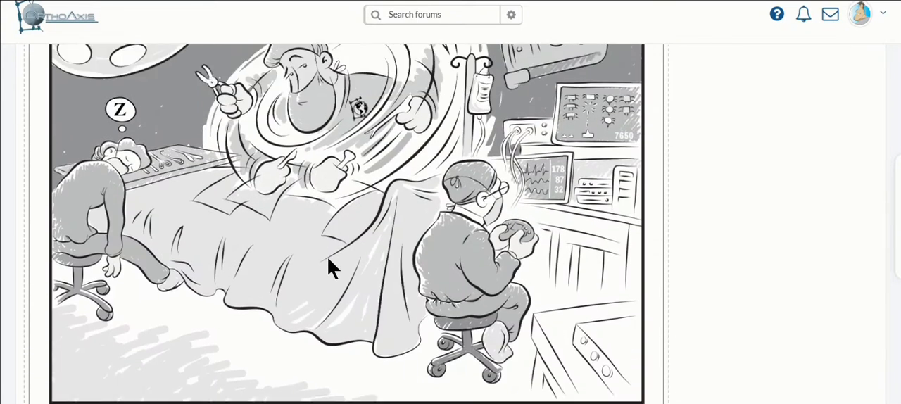
pyautogui.scroll(2, 327, 259)
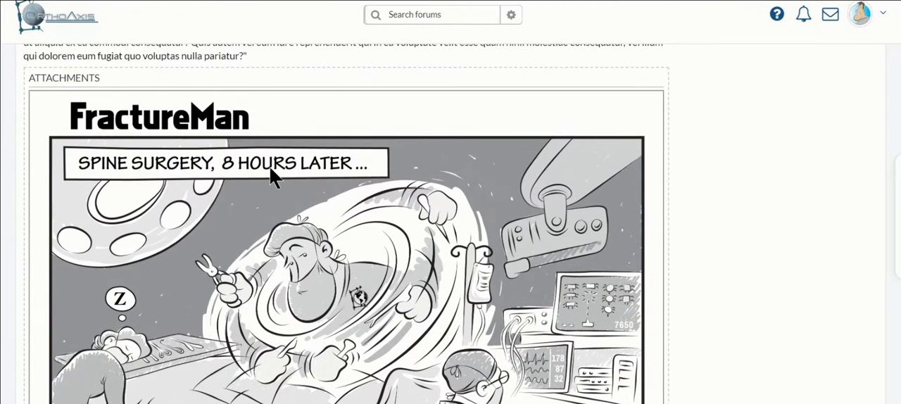
pyautogui.scroll(-3, 326, 272)
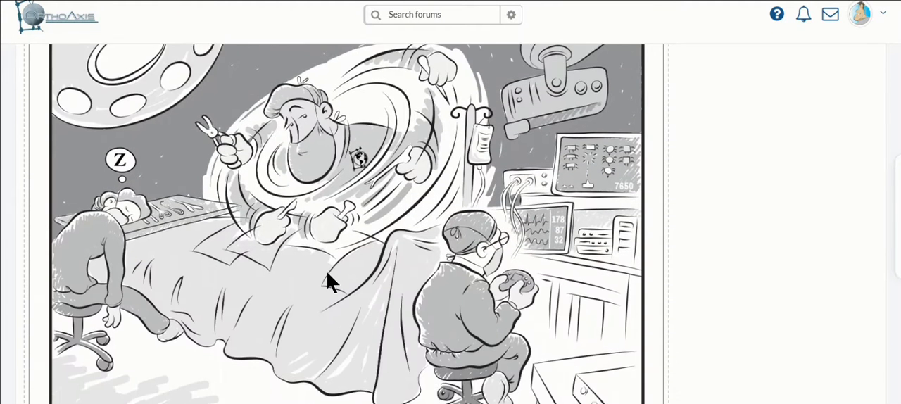
pyautogui.scroll(-3, 327, 271)
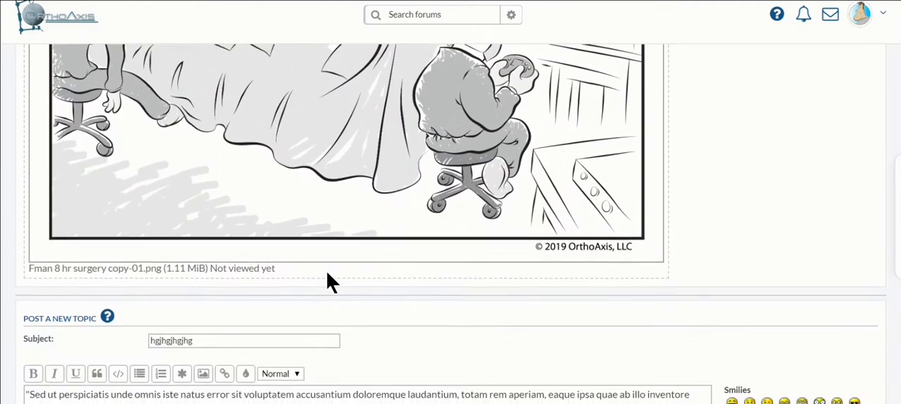
pyautogui.scroll(-3, 327, 273)
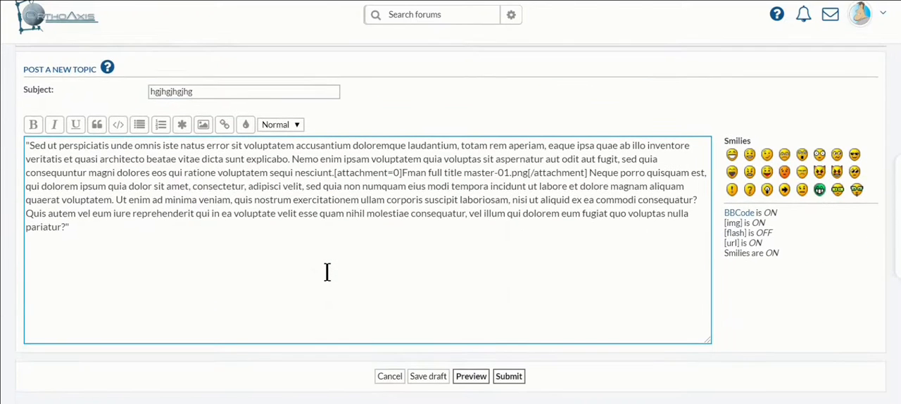
# Submit the new topic with its message and attachments to the forum.
pyautogui.scroll(-1, 327, 272)
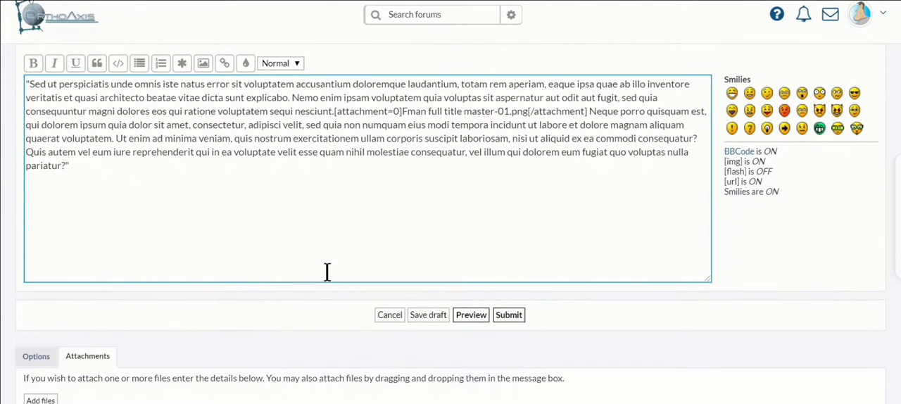
pyautogui.click(431, 317)
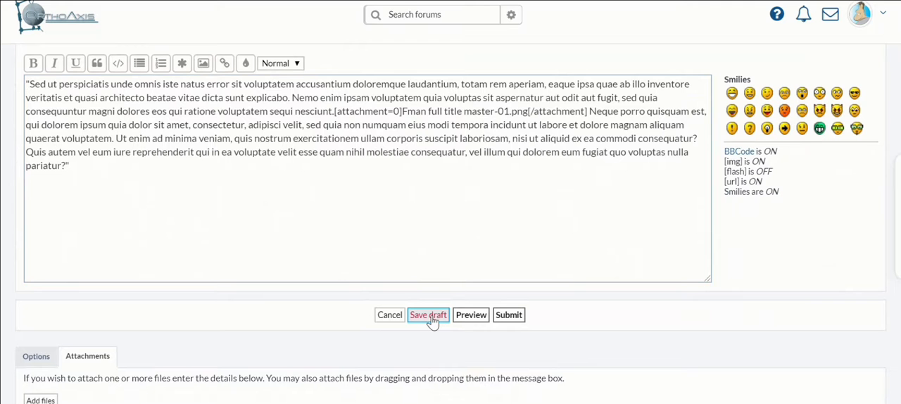
pyautogui.click(510, 318)
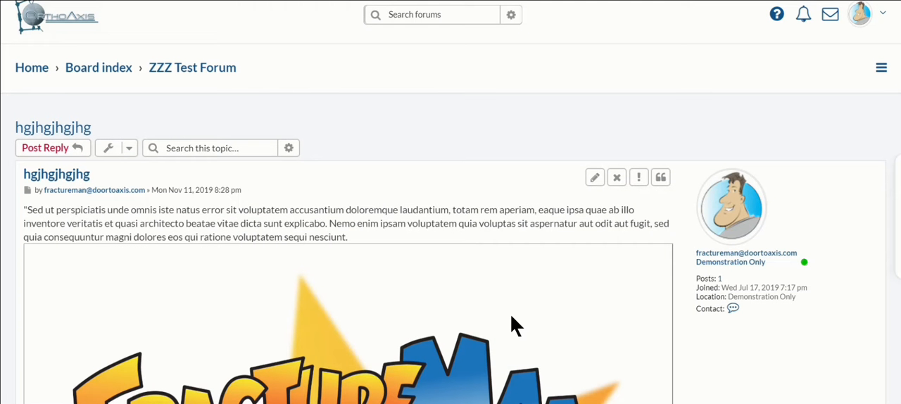
# Open the posted topic's tools to view the subscribe, bookmark, email and print options.
pyautogui.scroll(-1, 504, 280)
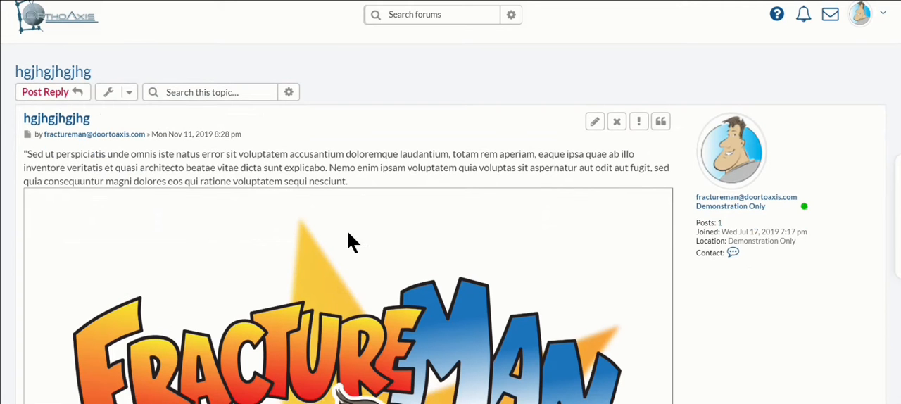
pyautogui.click(76, 98)
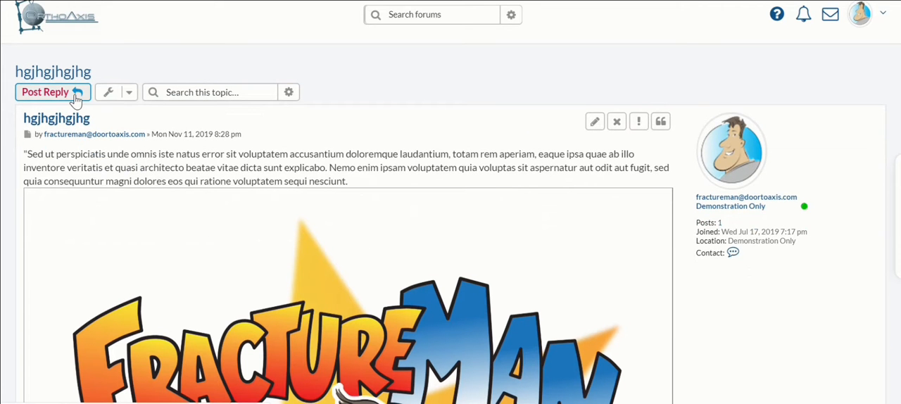
pyautogui.click(129, 96)
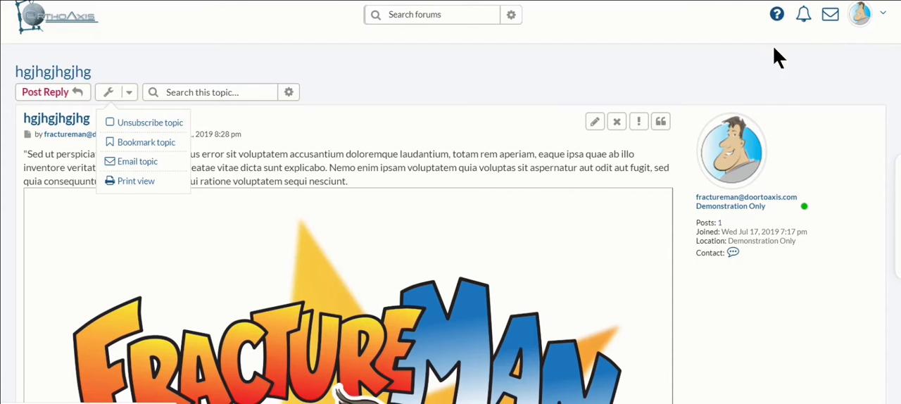
# Review the posted topic down to its attachment and display the list of forums available to jump to.
pyautogui.scroll(-1, 758, 243)
pyautogui.scroll(-7, 759, 243)
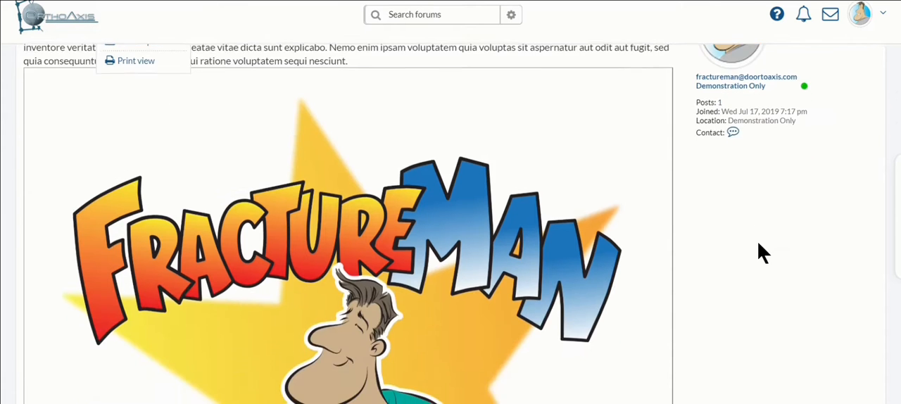
pyautogui.scroll(-8, 758, 243)
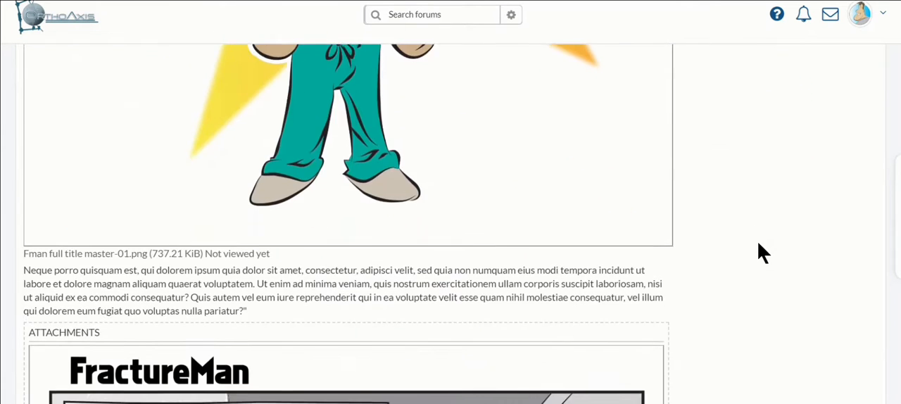
pyautogui.scroll(-4, 758, 254)
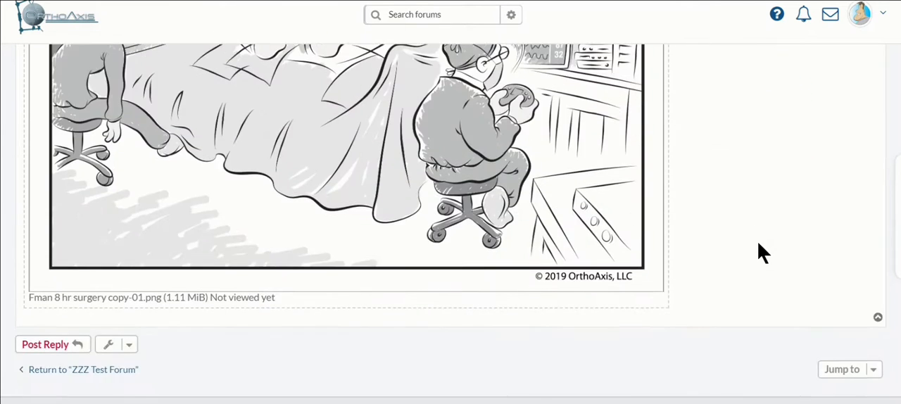
pyautogui.click(854, 273)
pyautogui.click(873, 278)
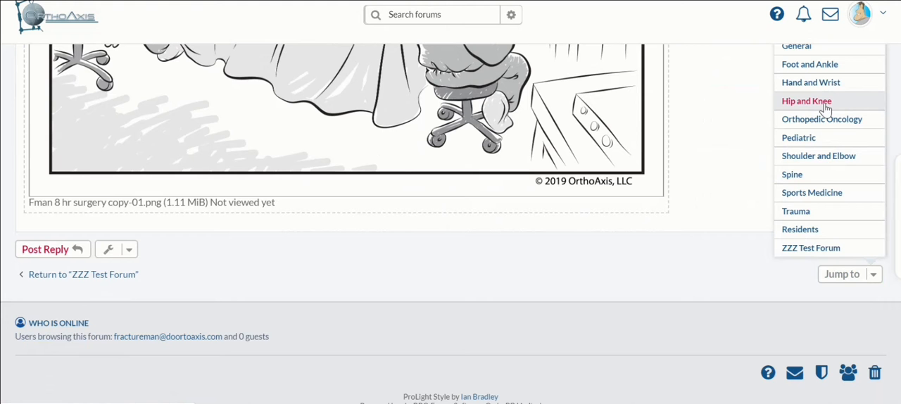
# View the forum's quick links at the beginning of the topic page and close the list again.
pyautogui.scroll(5, 758, 107)
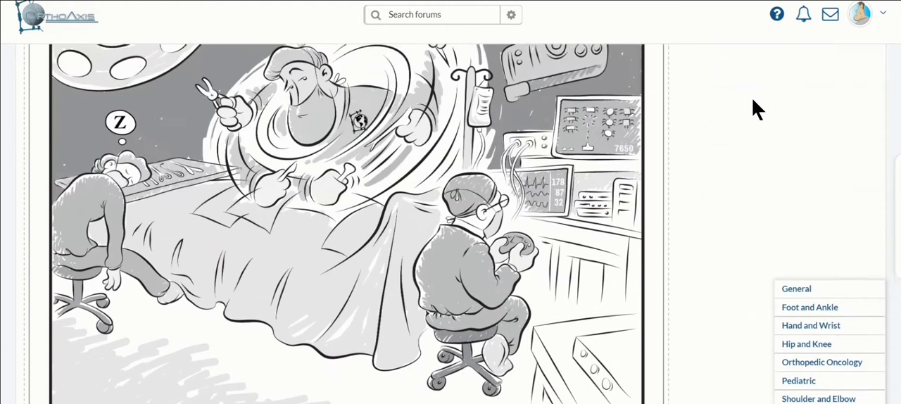
pyautogui.scroll(8, 757, 107)
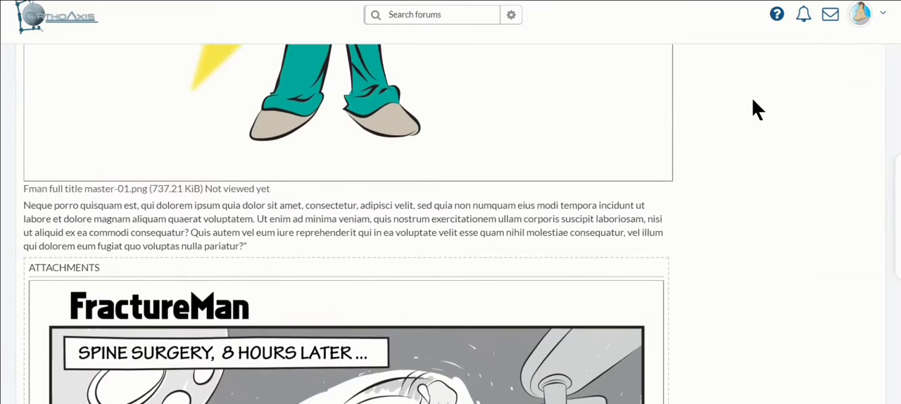
pyautogui.scroll(10, 757, 107)
pyautogui.scroll(6, 757, 107)
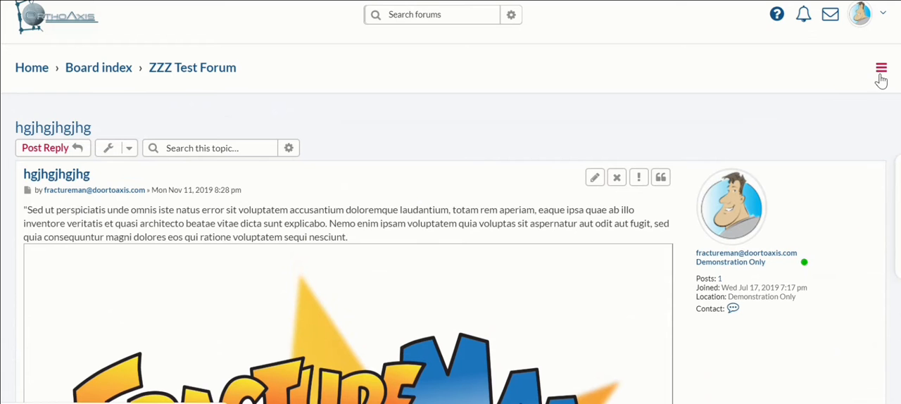
pyautogui.click(881, 80)
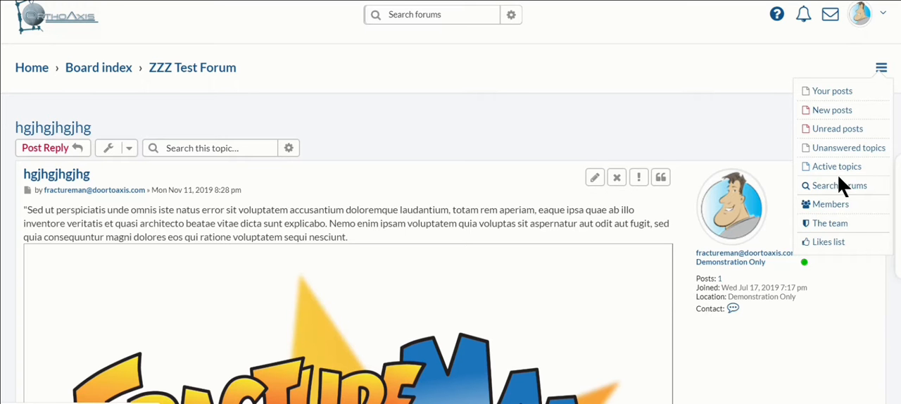
pyautogui.click(745, 126)
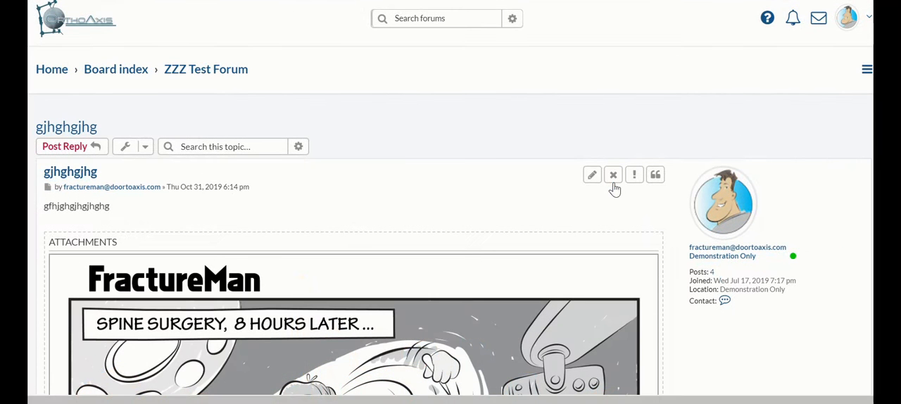
# Delete the post with the FractureMan spine surgery attachment permanently and confirm the deletion.
pyautogui.click(613, 178)
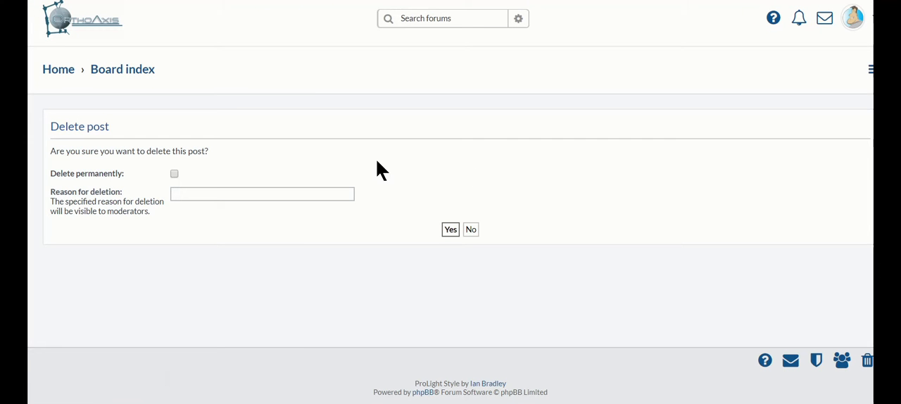
pyautogui.click(174, 174)
pyautogui.click(184, 195)
pyautogui.press('ctrl')
pyautogui.press('ctrl')
pyautogui.click(451, 231)
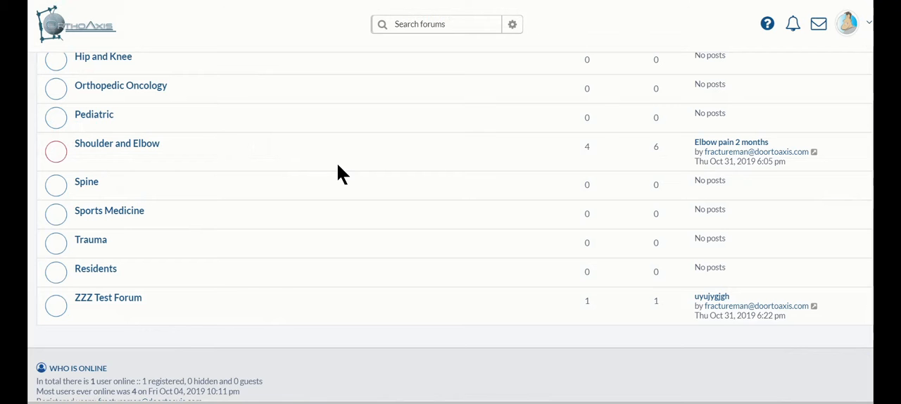
# Open the topic uyujygjgh in the ZZZ Test Forum and start a reply to it.
pyautogui.click(136, 298)
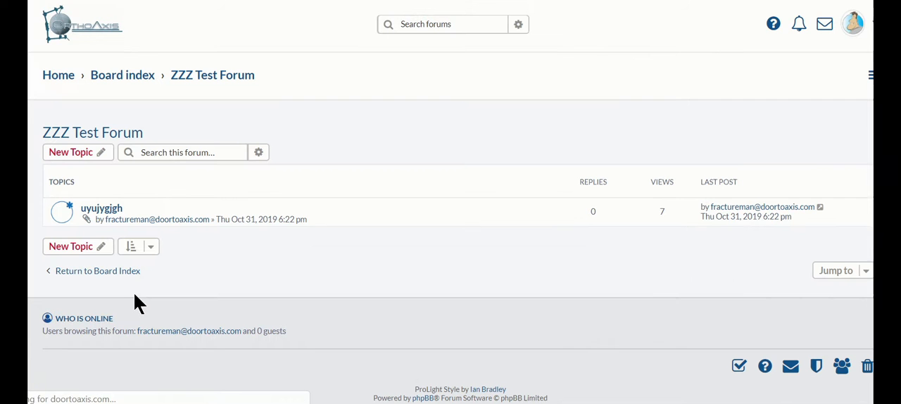
pyautogui.click(109, 211)
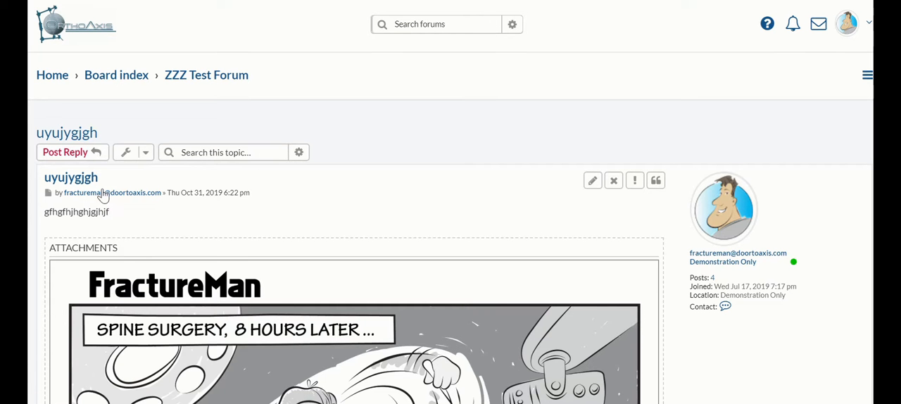
pyautogui.click(95, 160)
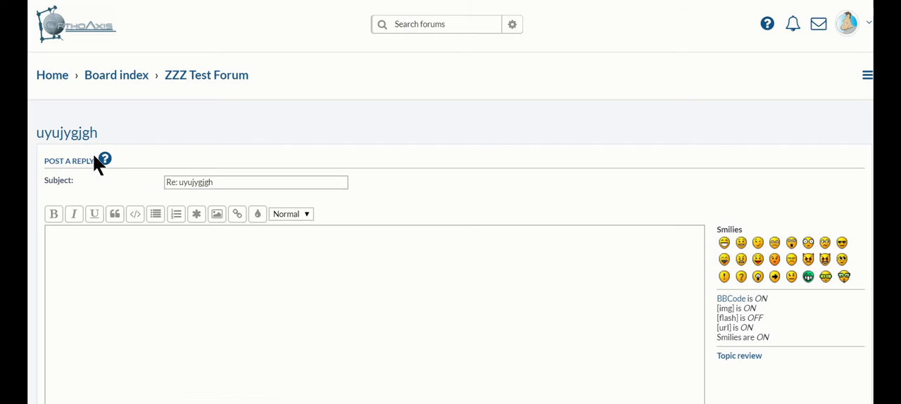
# Write "hgjhgjhgjhgjhgjgjgjhgjhjg" as the reply message and add the :D smiley after it.
pyautogui.click(57, 255)
pyautogui.write('h')
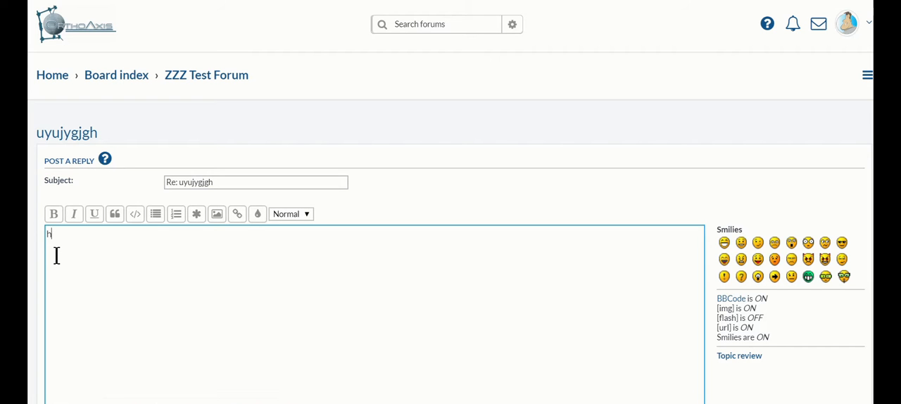
pyautogui.write('gjhgjhgjhgjhgjgjgjhgjhjg')
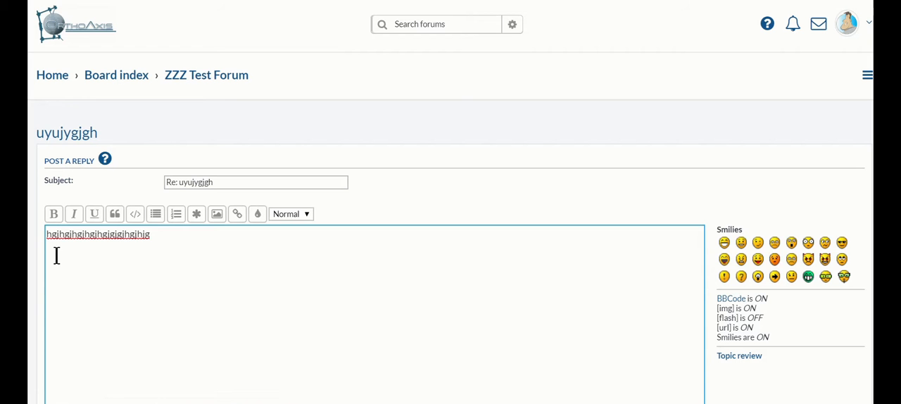
pyautogui.click(725, 243)
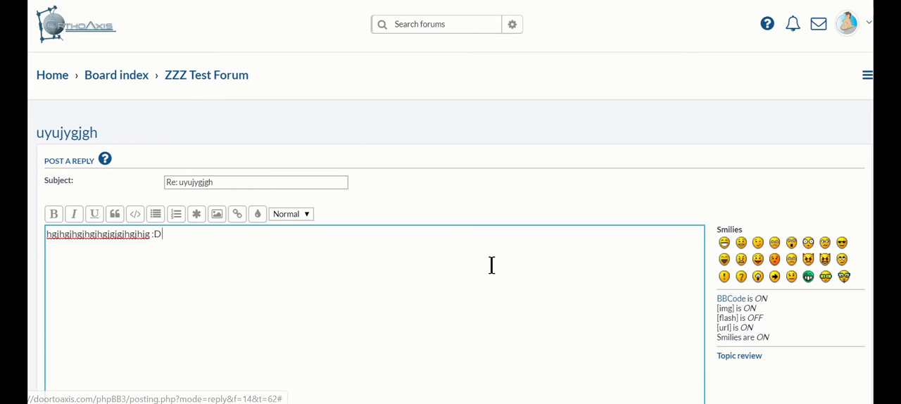
# Check the reply's attachment options and submit the reply without adding any files.
pyautogui.scroll(-2, 491, 265)
pyautogui.scroll(-2, 492, 264)
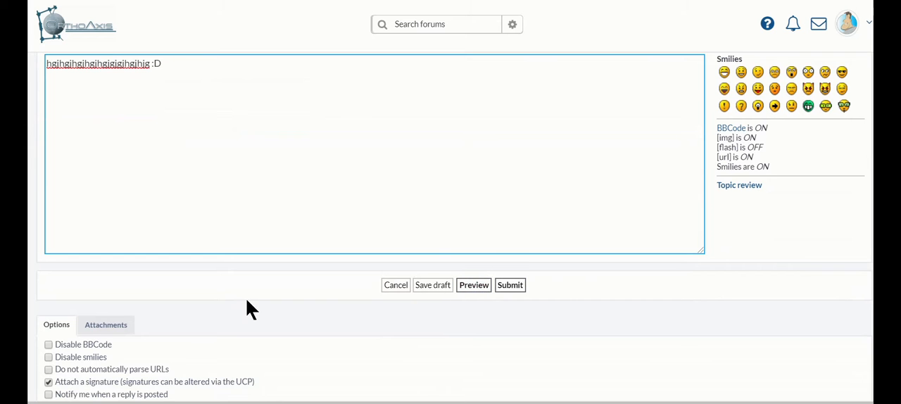
pyautogui.scroll(-1, 236, 304)
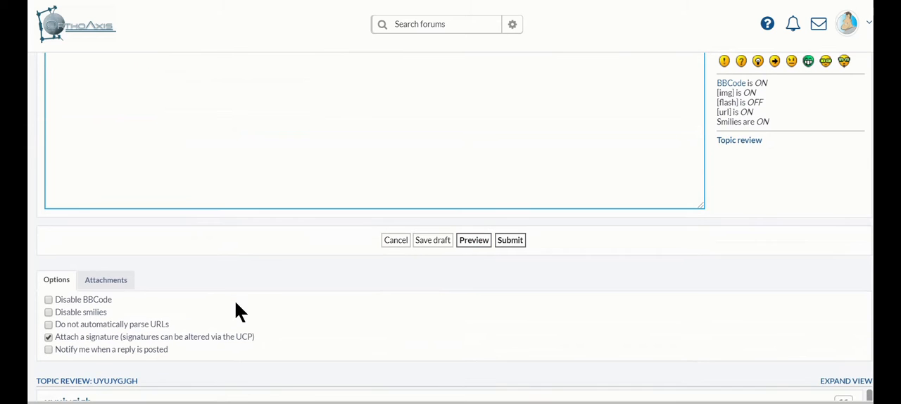
pyautogui.click(116, 282)
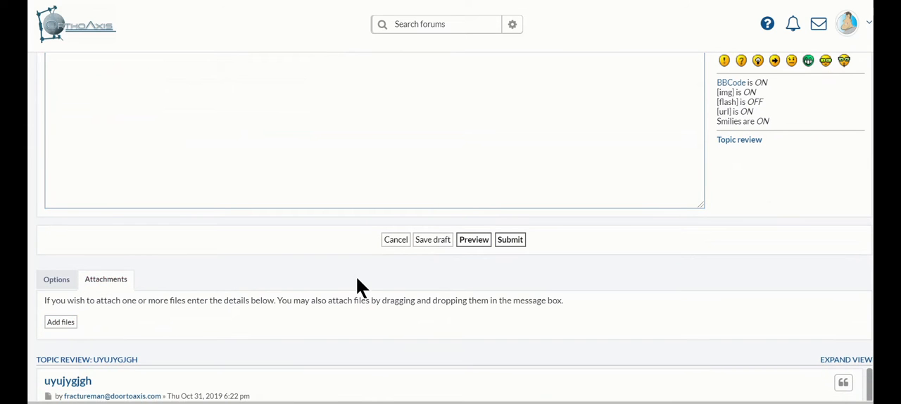
pyautogui.click(519, 245)
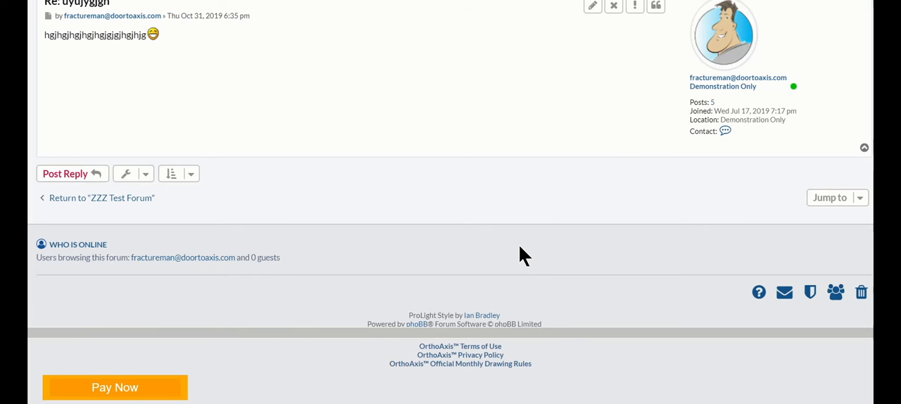
# Review the posted reply and open the topic tools below it to view the subscribe option.
pyautogui.scroll(3, 519, 254)
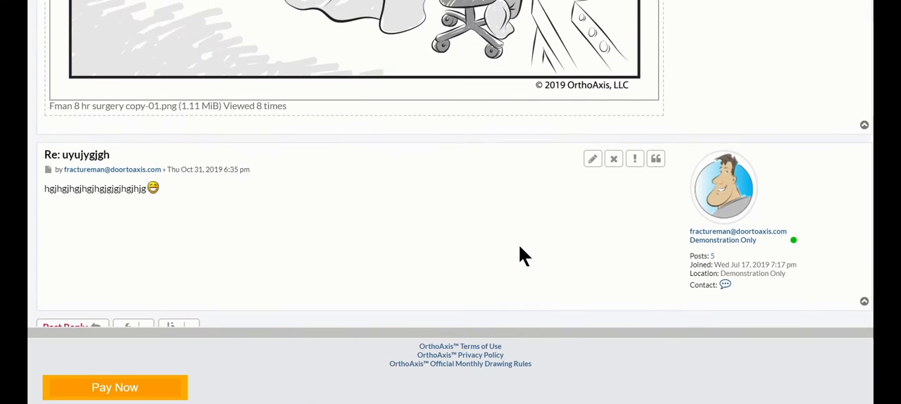
pyautogui.press('ctrl')
pyautogui.press('ctrl')
pyautogui.scroll(-1, 502, 227)
pyautogui.scroll(-1, 502, 227)
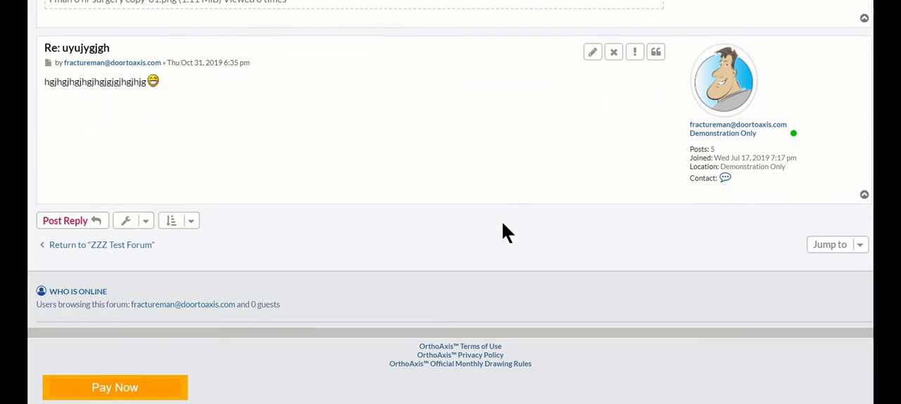
pyautogui.click(146, 224)
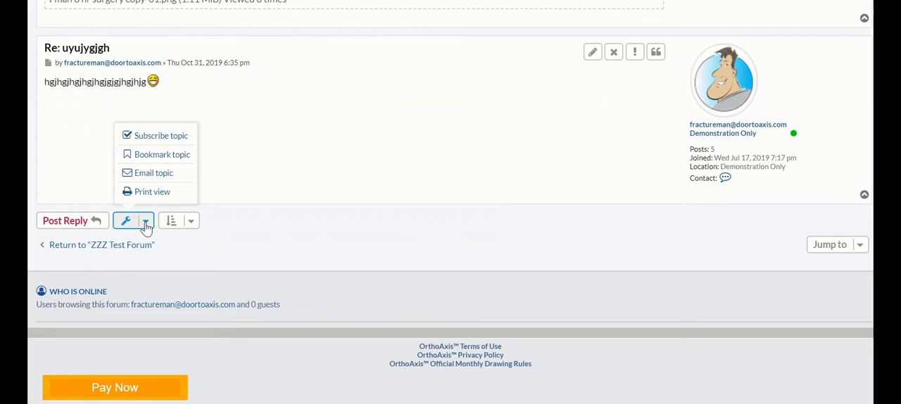
# Subscribe to the topic uyujygjgh and unsubscribe from it again.
pyautogui.click(159, 138)
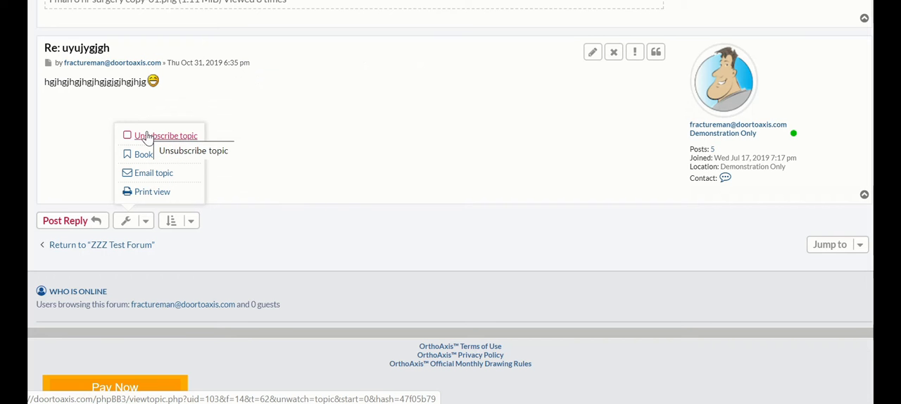
pyautogui.click(147, 136)
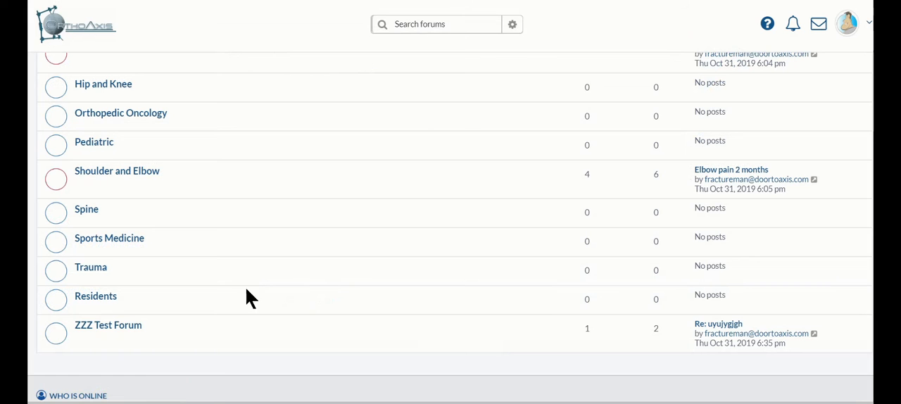
# Open the ZZZ Test Forum, subscribe to the whole forum and unsubscribe from it again.
pyautogui.click(136, 331)
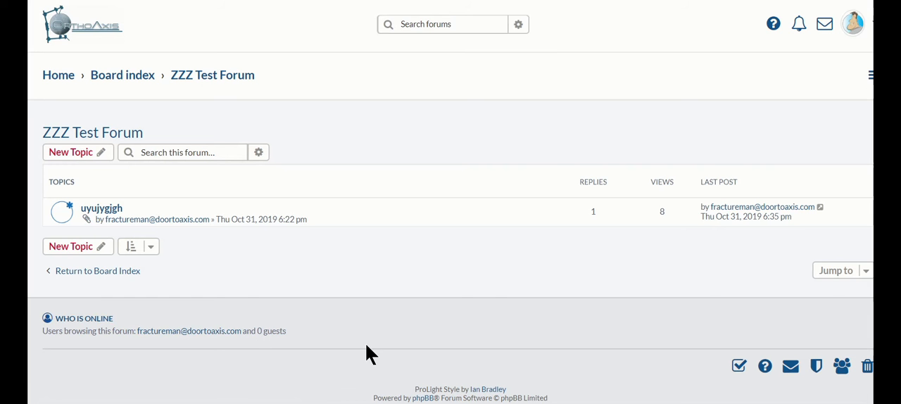
pyautogui.scroll(-2, 599, 347)
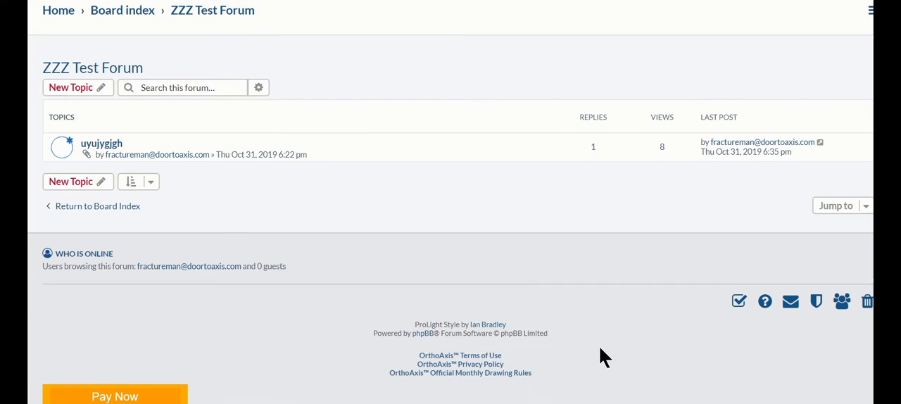
pyautogui.click(740, 290)
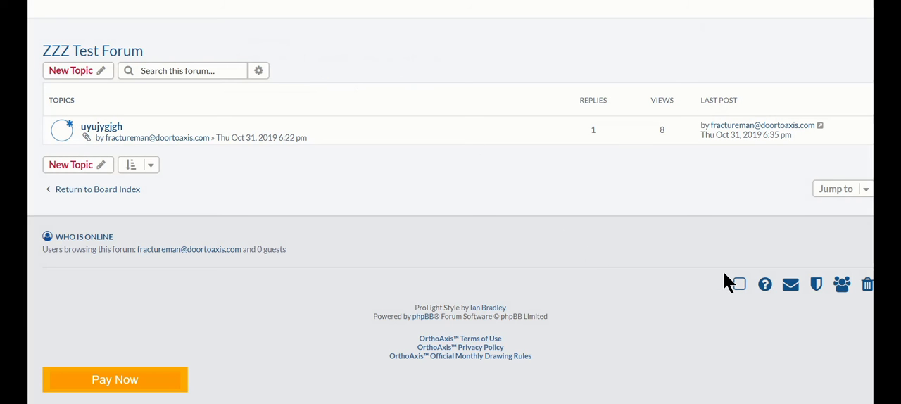
pyautogui.click(739, 285)
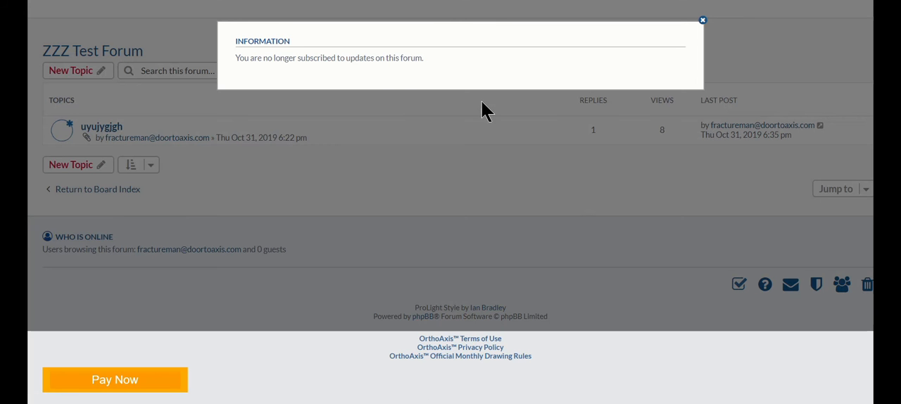